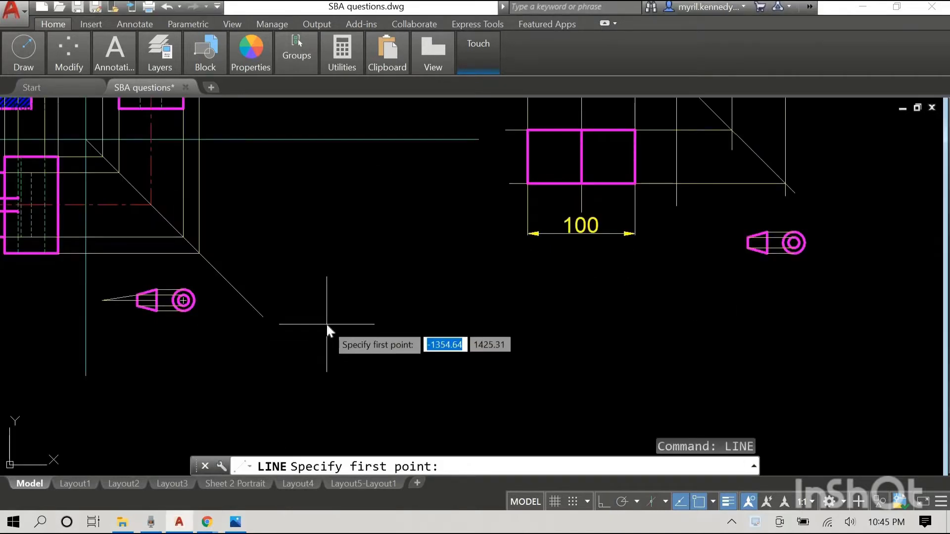
Draw a line from the small end's lower corner of the bracket drawing's truncated-cone symbol to the apex of the existing lines
type("line")
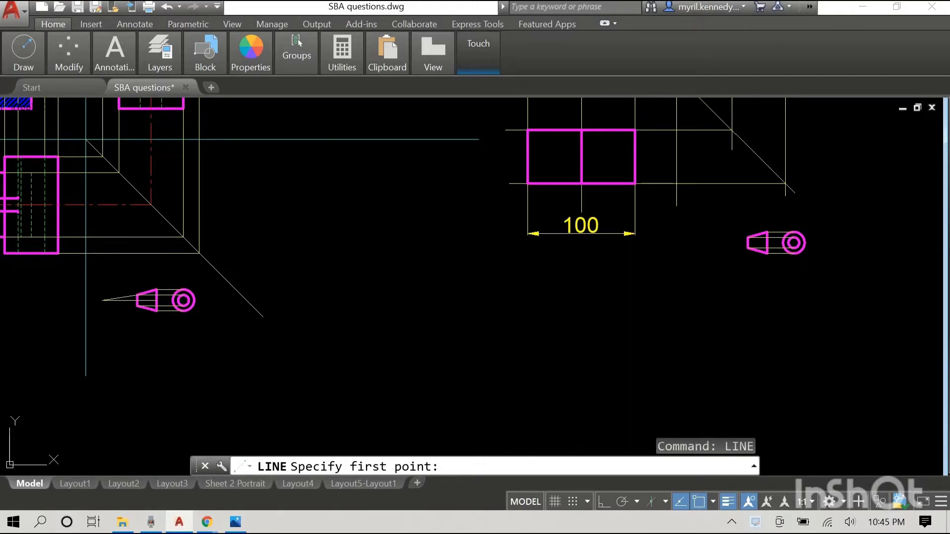
key("Escape")
type("line")
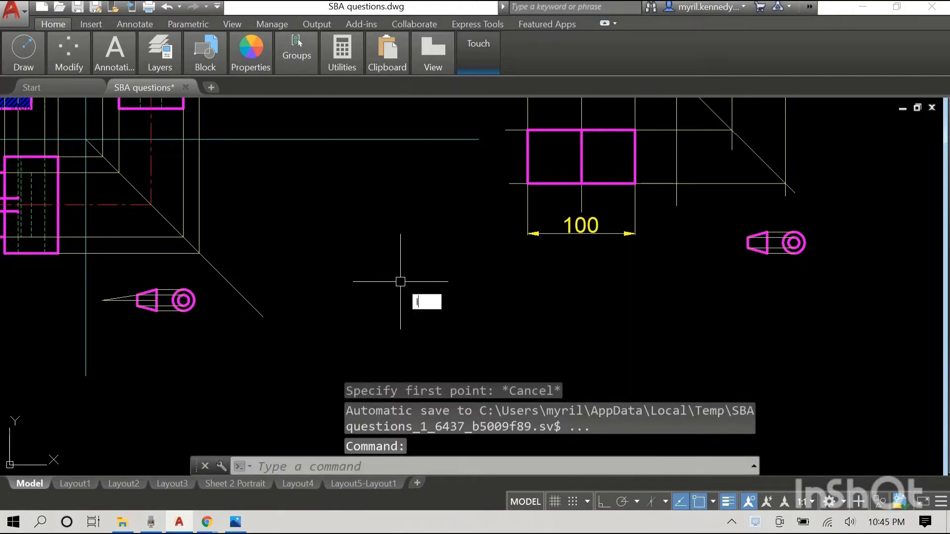
key("Return")
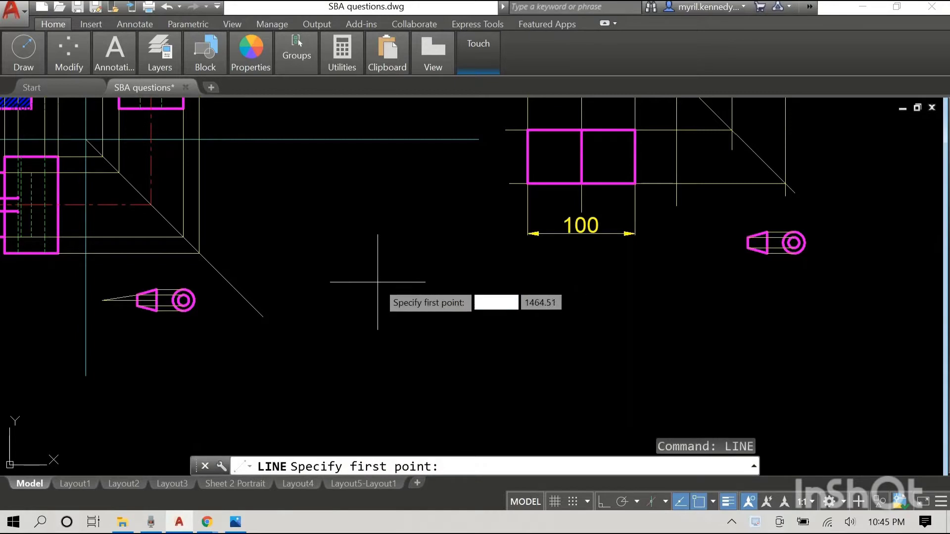
left_click(137, 303)
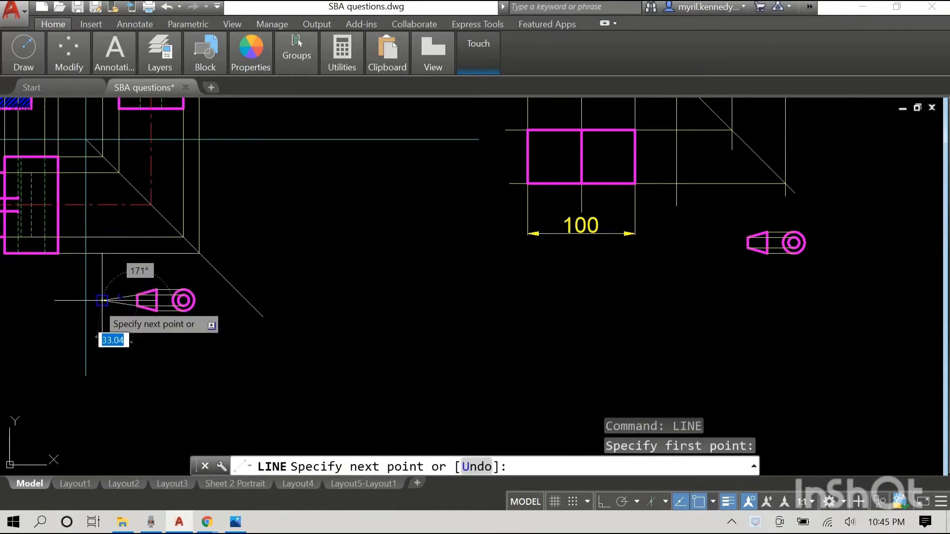
left_click(103, 301)
right_click(384, 252)
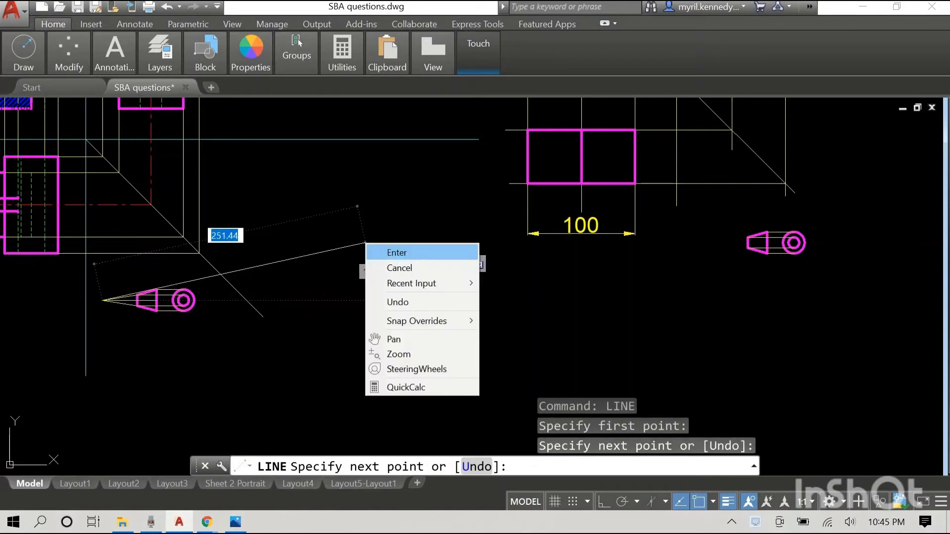
left_click(390, 254)
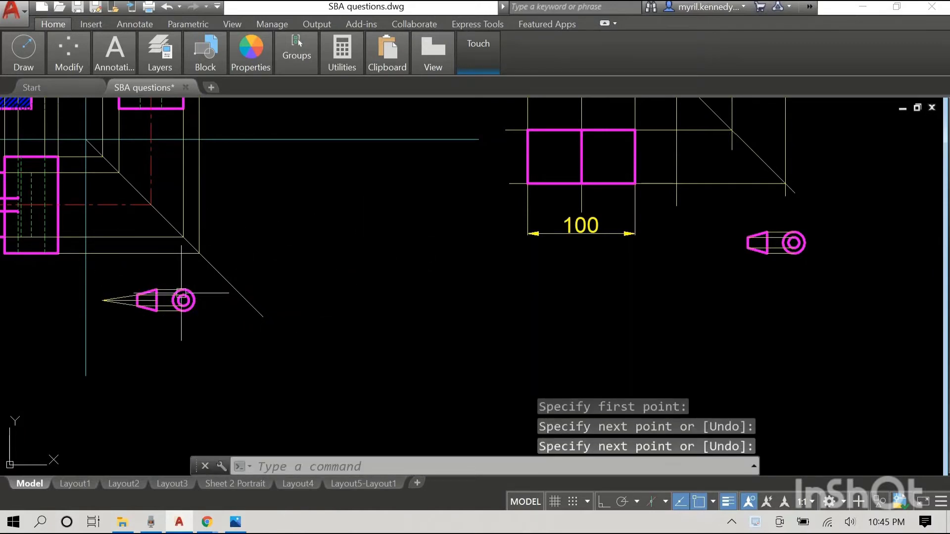
Delete the two sloping lines and the centre line that converge at the apex of the truncated-cone symbol
scroll(130, 303, "up", 2)
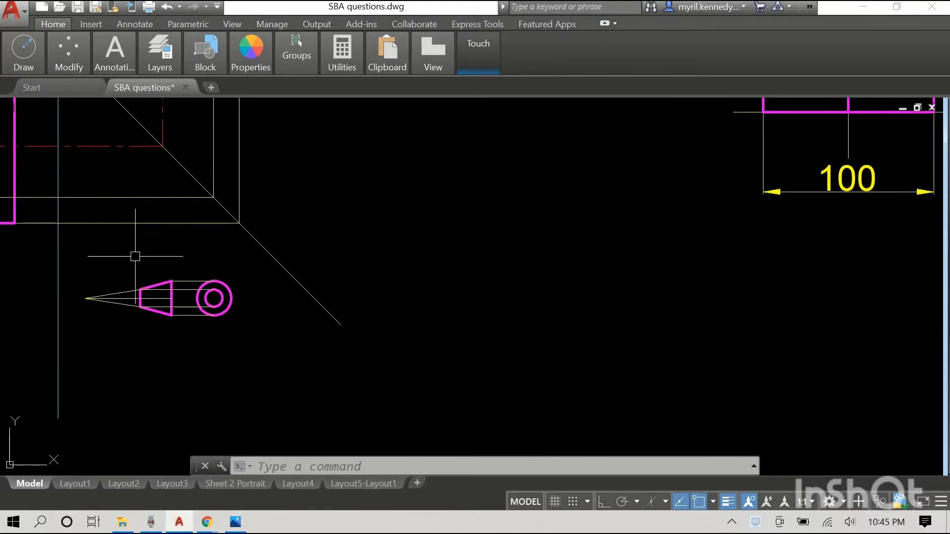
left_click(124, 290)
left_click(128, 300)
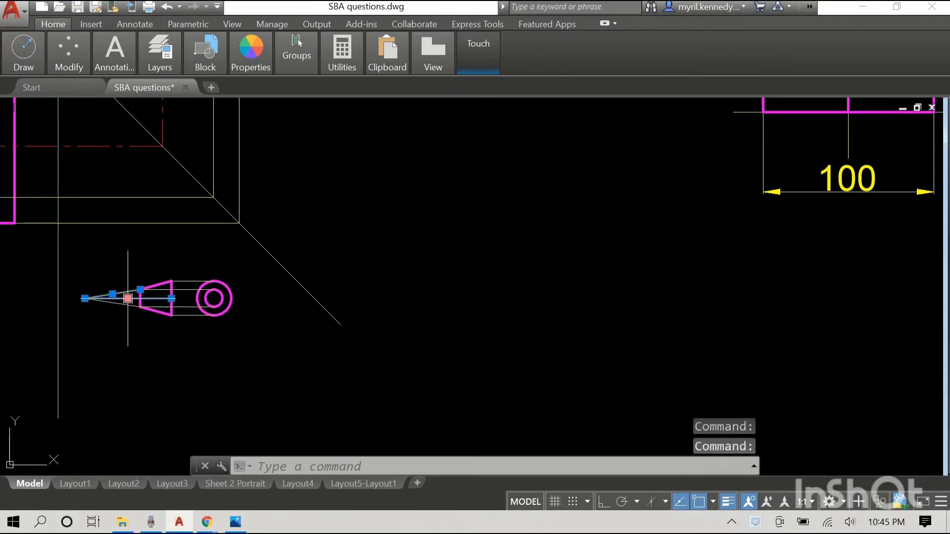
left_click(120, 304)
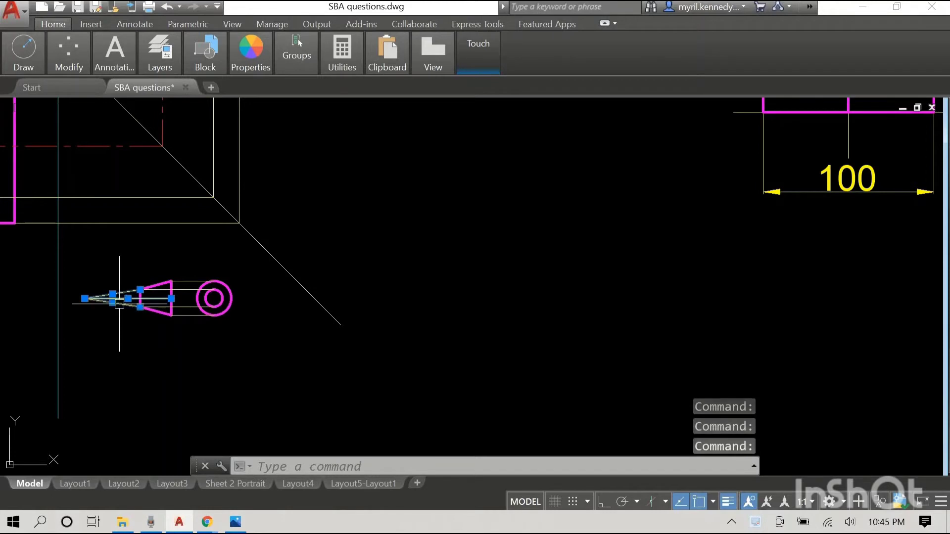
key("Delete")
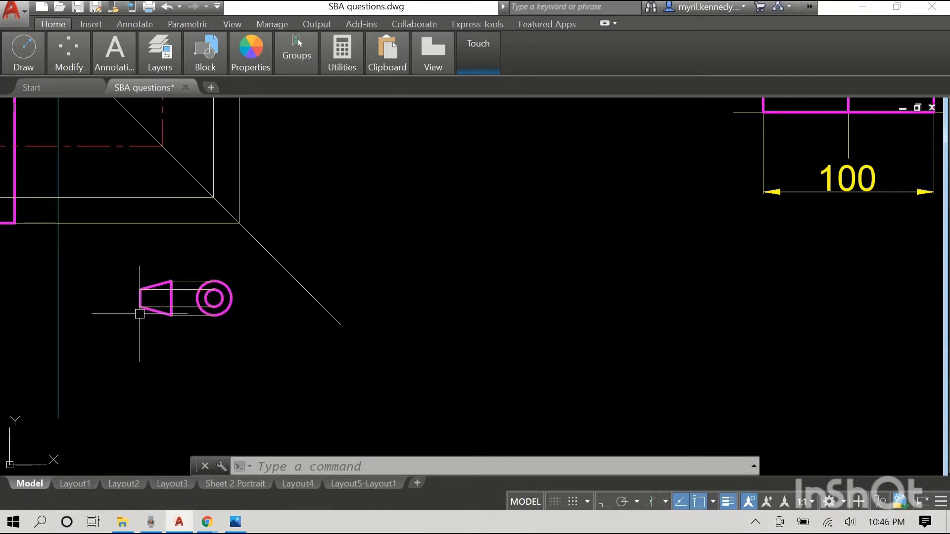
Turn off the construction lines layer, accepting that it is the current layer
middle_click_drag(811, 265, 392, 272)
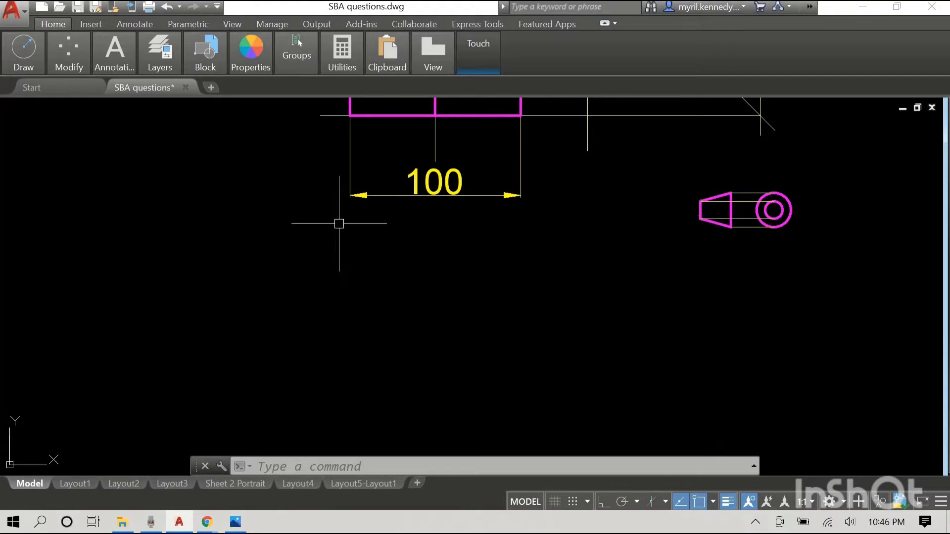
scroll(339, 224, "down", 2)
scroll(314, 239, "down", 3)
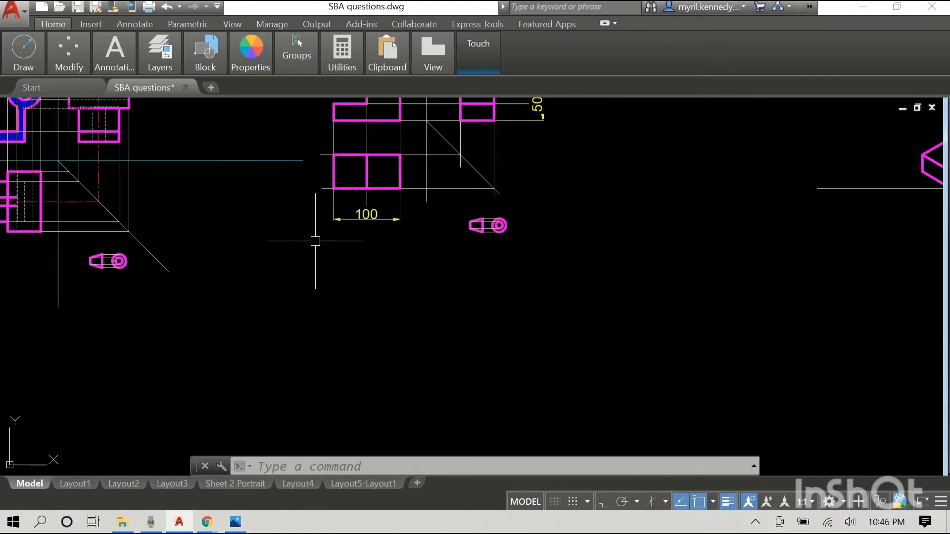
mouse_move(282, 225)
middle_mouse_down()
mouse_move(544, 316)
mouse_move(554, 303)
middle_mouse_up()
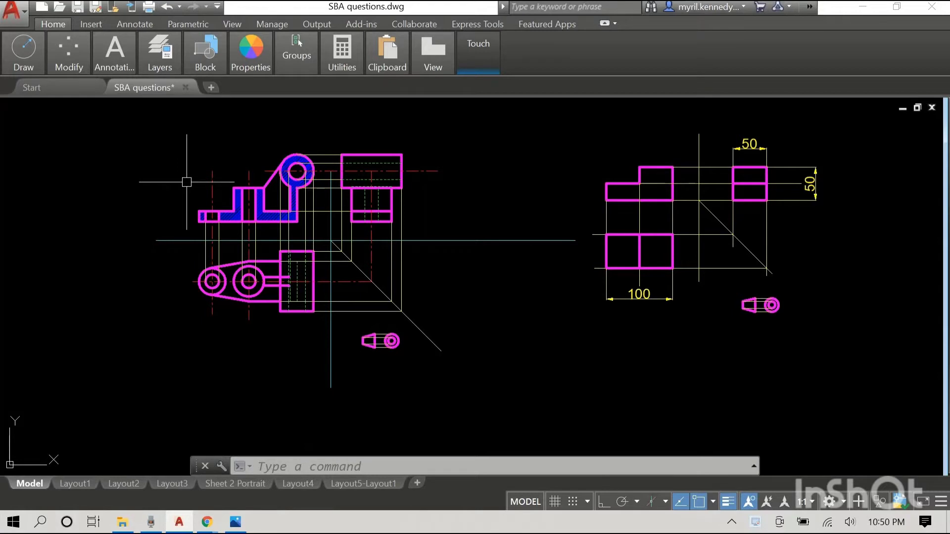
left_click(168, 52)
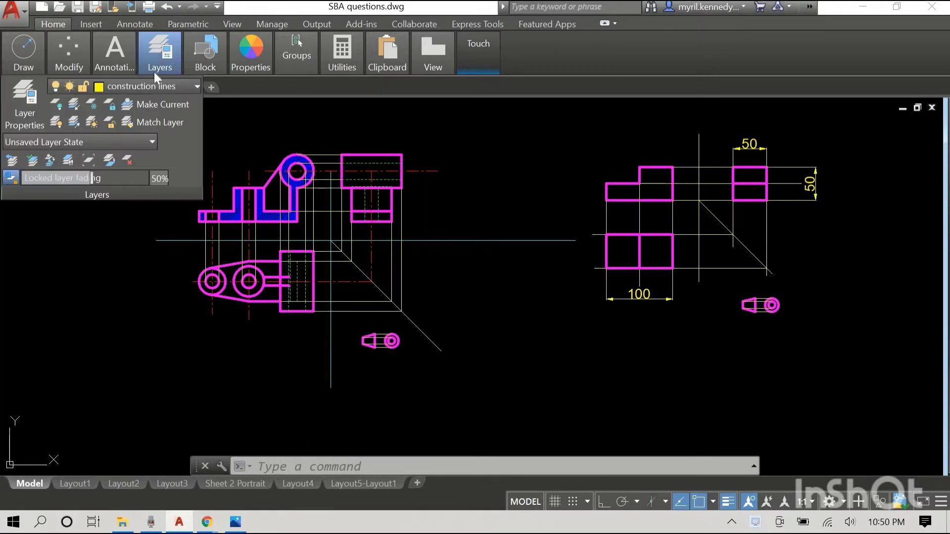
left_click(55, 88)
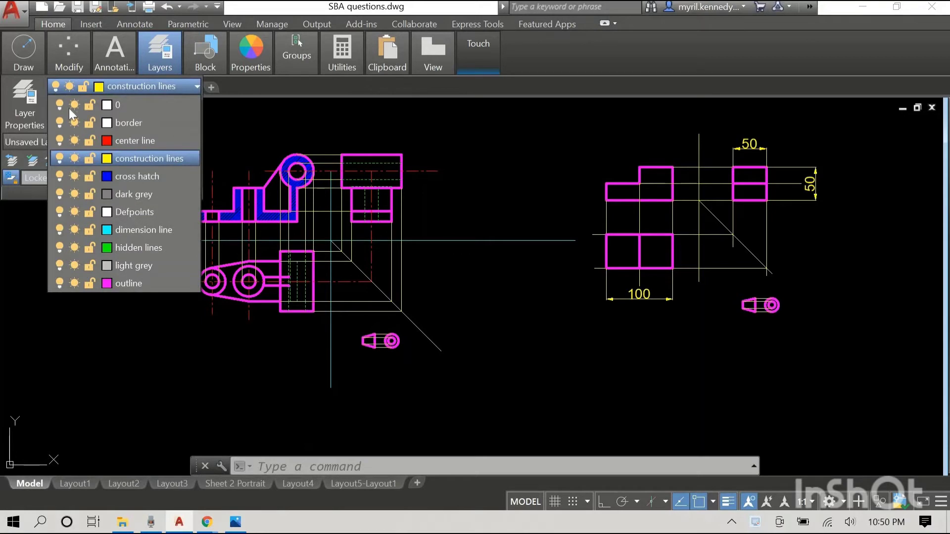
left_click(60, 159)
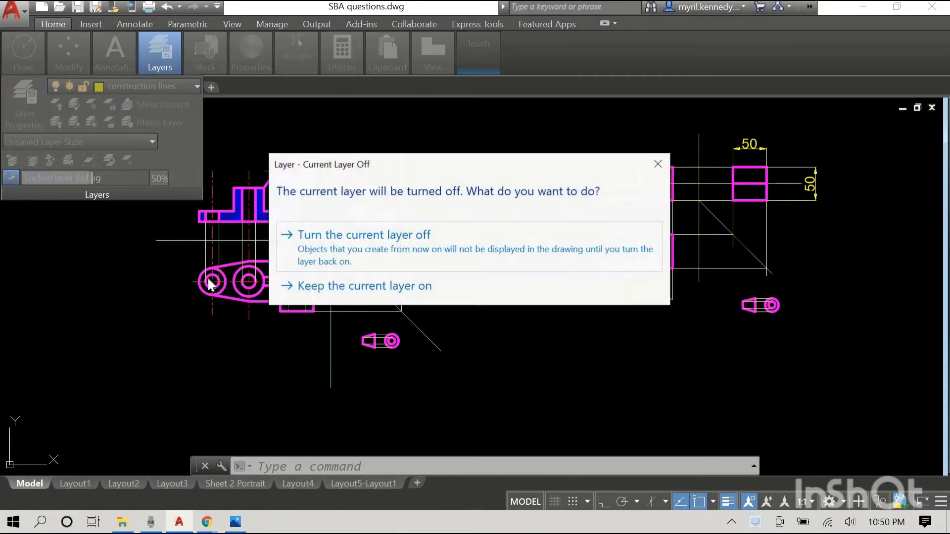
left_click(411, 237)
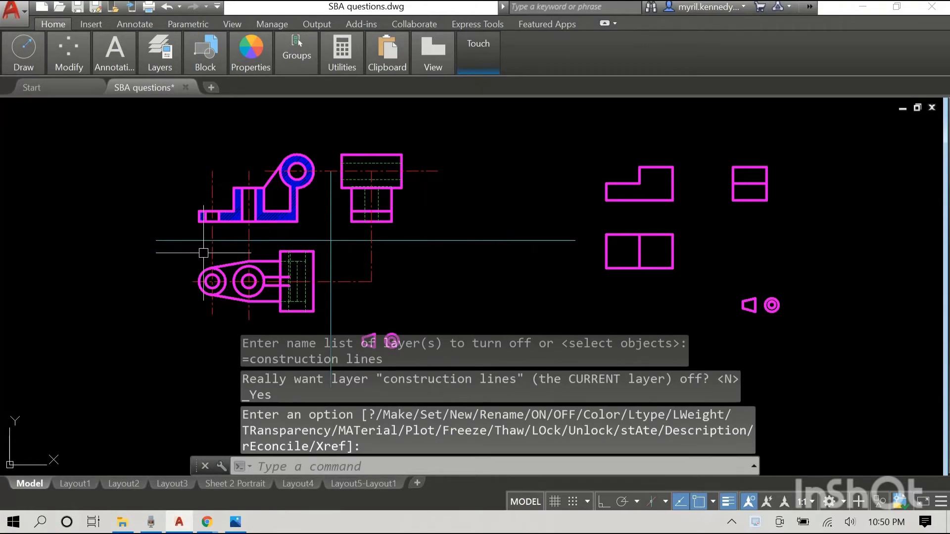
Turn the construction lines layer back on
scroll(498, 213, "up", 2)
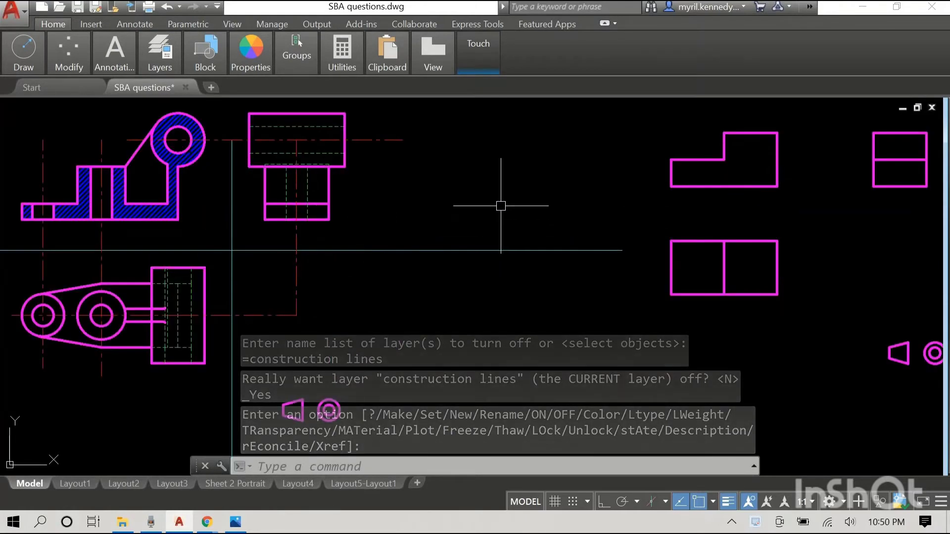
mouse_move(501, 206)
middle_mouse_down()
mouse_move(564, 223)
mouse_move(600, 218)
mouse_move(323, 233)
middle_mouse_up()
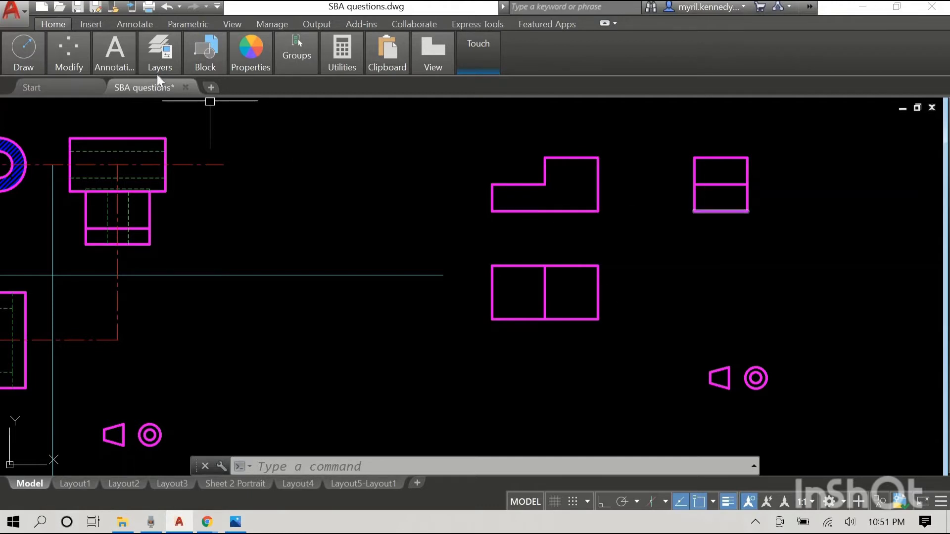
left_click(157, 51)
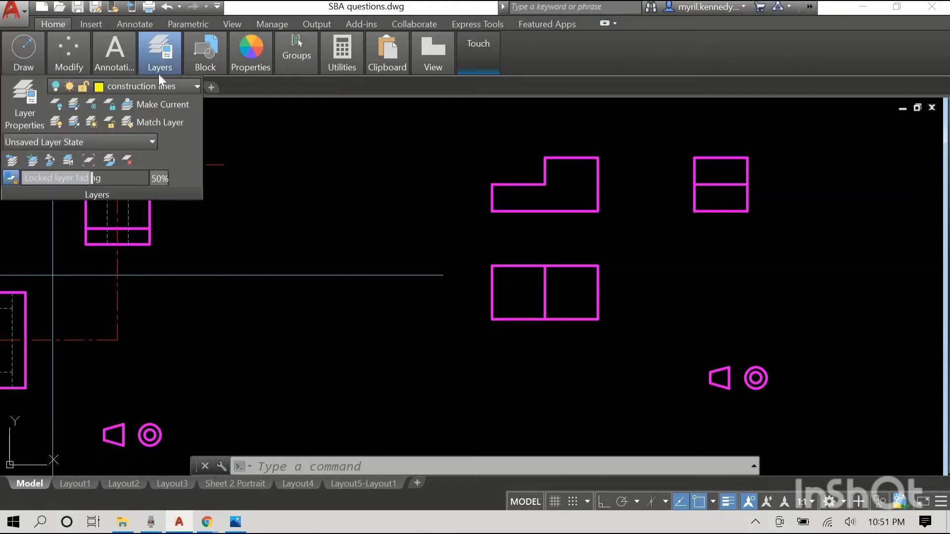
left_click(59, 86)
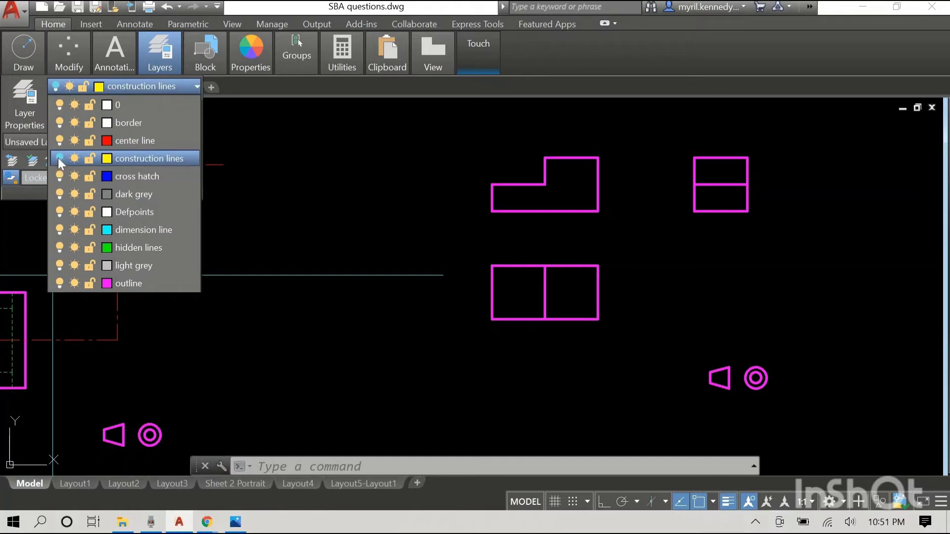
left_click(59, 158)
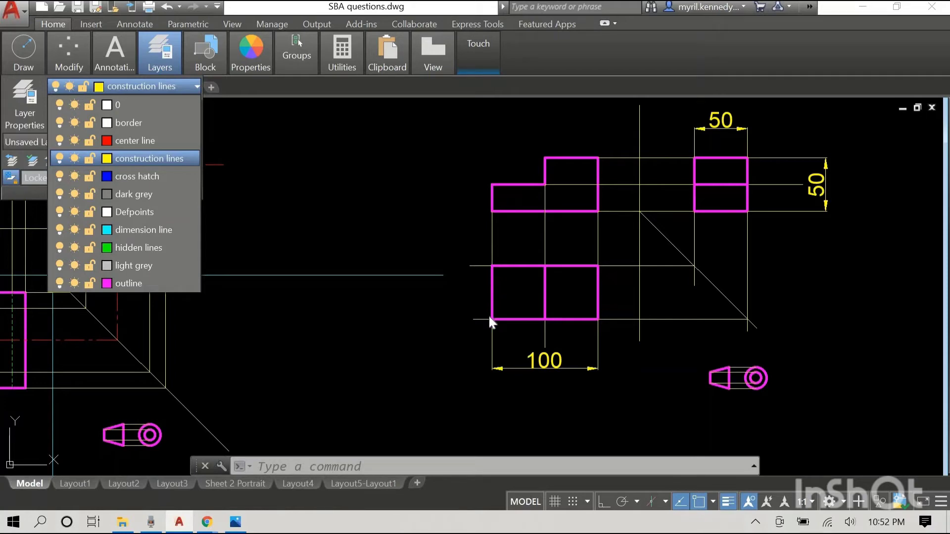
left_click(352, 186)
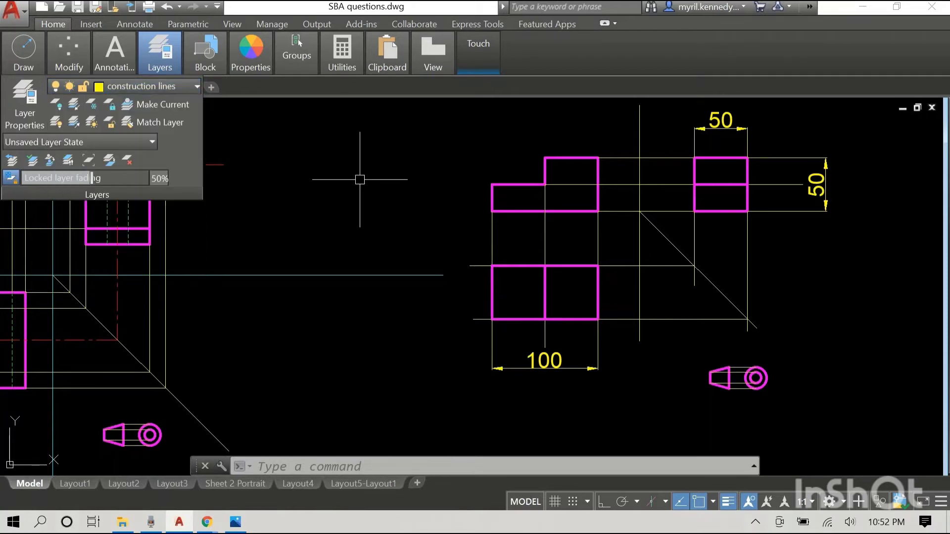
left_click(383, 179)
left_click(391, 174)
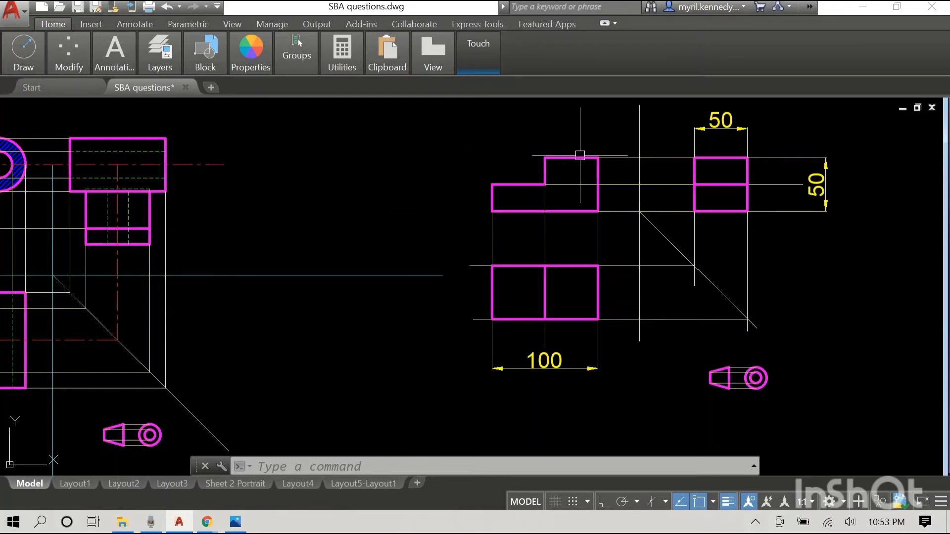
Turn off the construction lines layer and confirm turning the current layer off
left_click(166, 53)
left_click(125, 86)
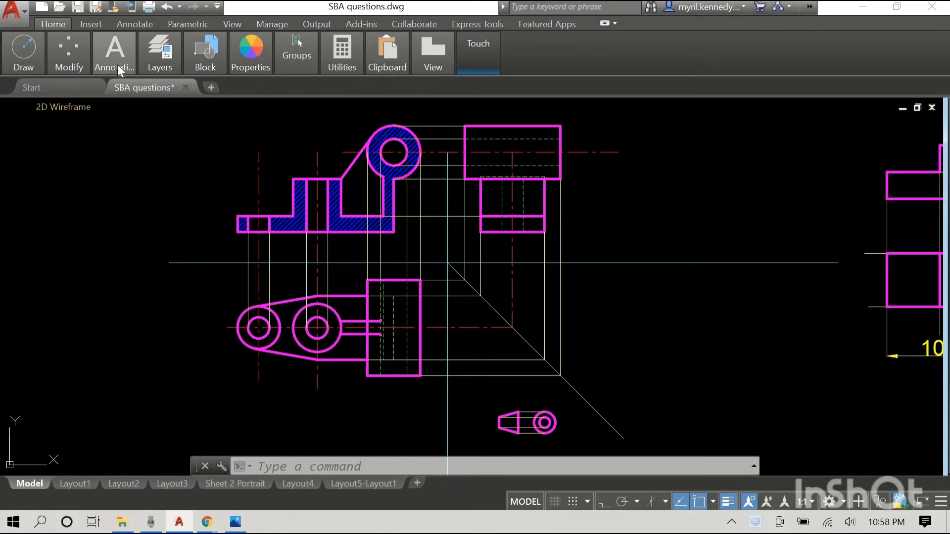
left_click(155, 68)
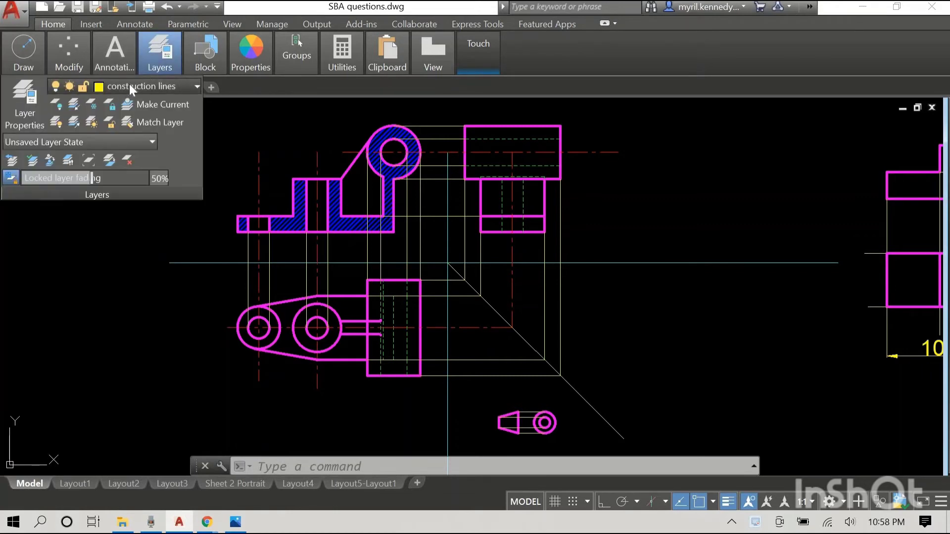
left_click(128, 85)
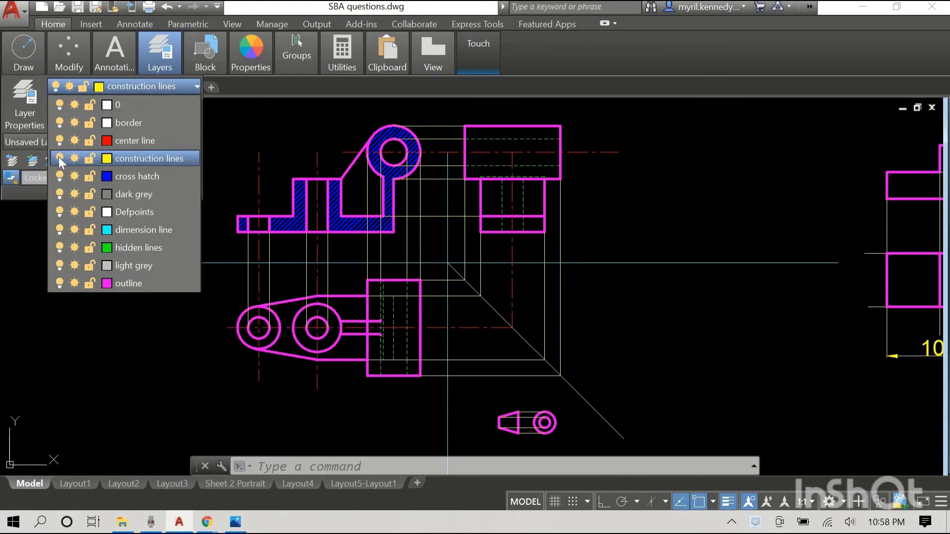
left_click(60, 159)
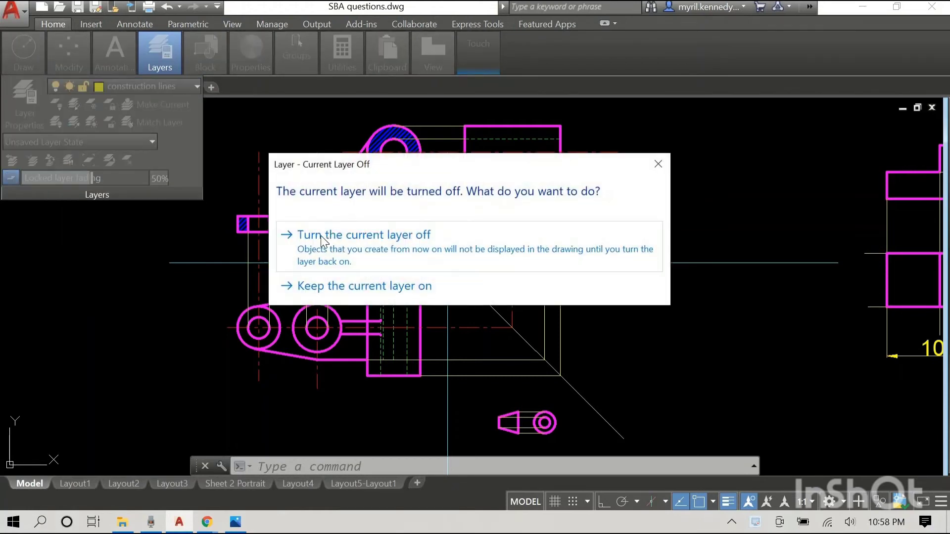
left_click(323, 241)
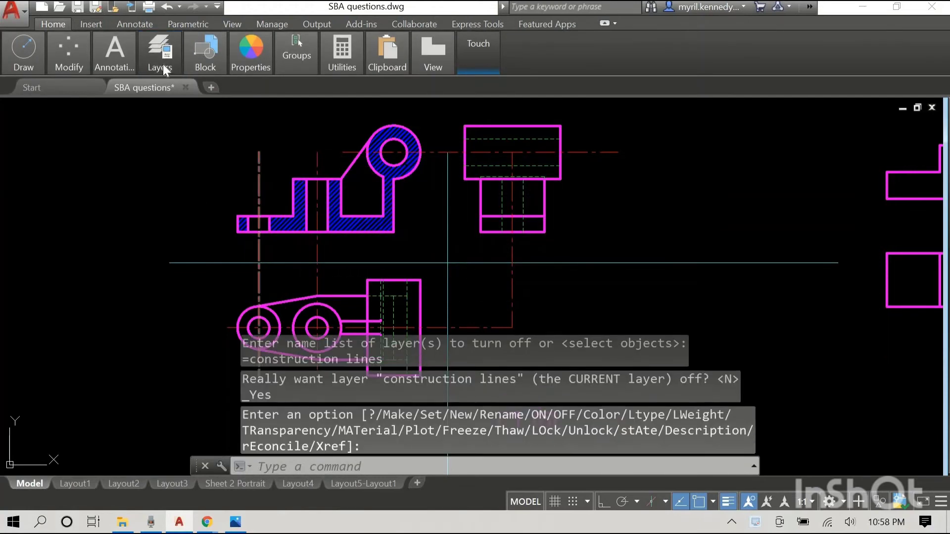
Turn off the center line layer
mouse_move(166, 69)
left_click(152, 86)
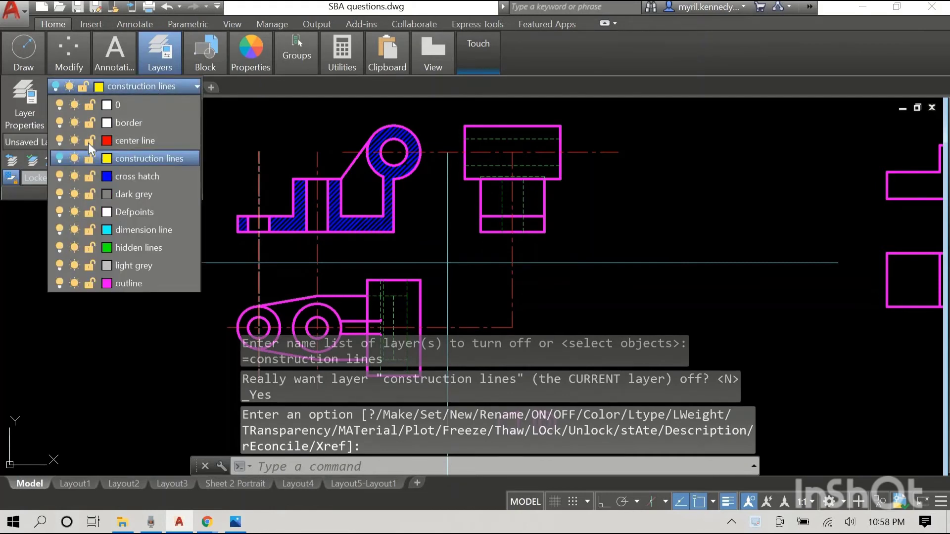
left_click(60, 141)
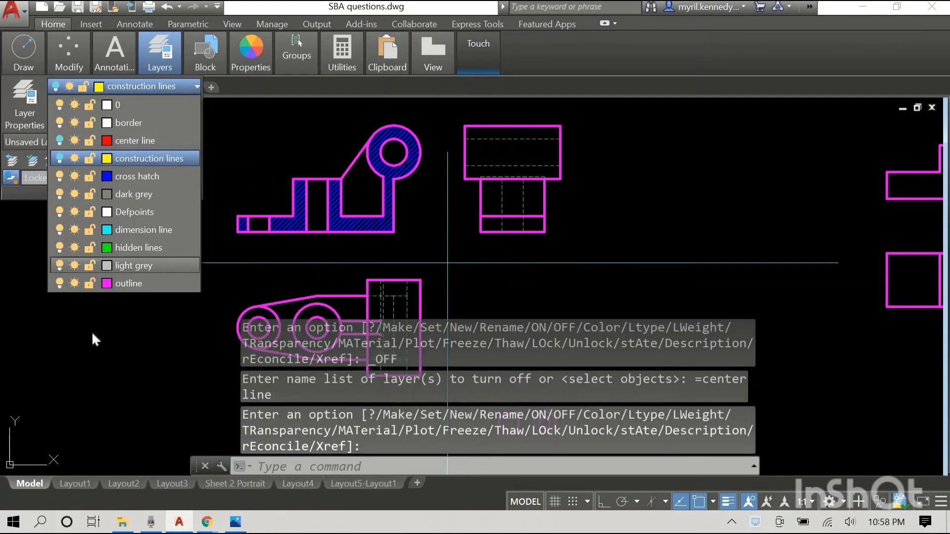
left_click(82, 340)
left_click(129, 296)
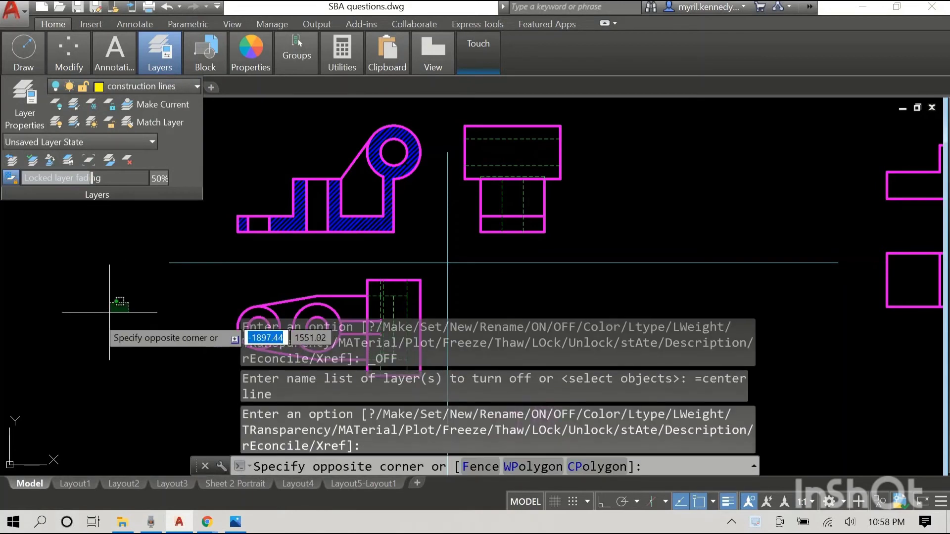
left_click(85, 325)
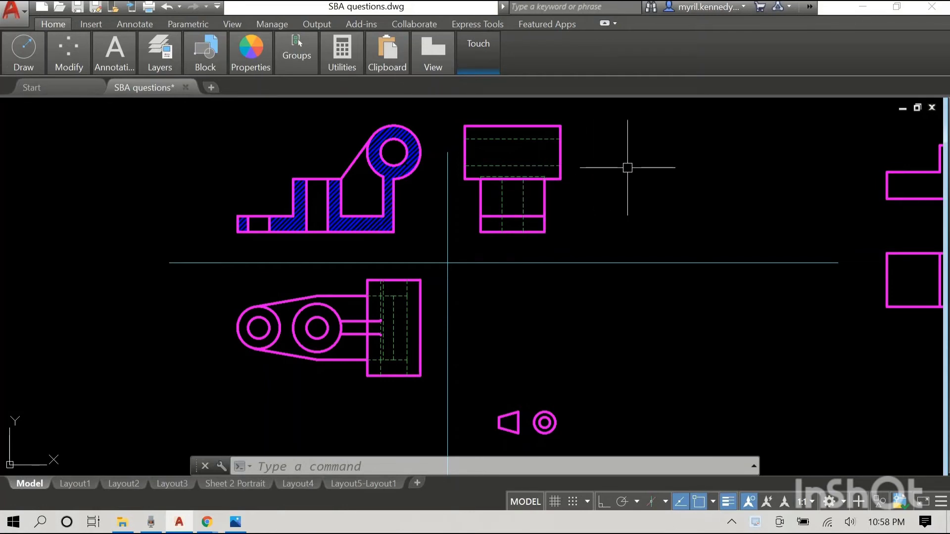
mouse_move(727, 199)
middle_mouse_down()
mouse_move(625, 217)
mouse_move(486, 214)
middle_mouse_up()
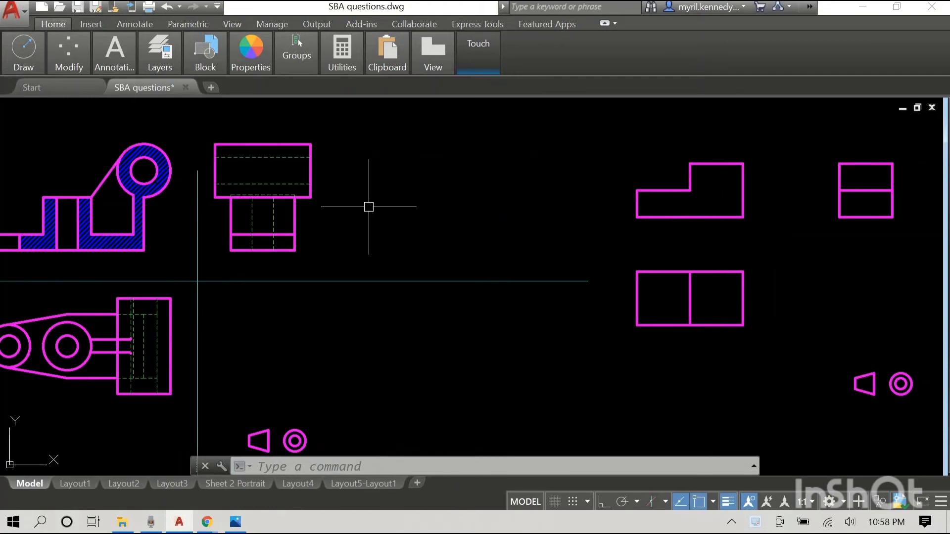
mouse_move(369, 206)
middle_mouse_down()
mouse_move(558, 186)
mouse_move(579, 189)
mouse_move(593, 207)
middle_mouse_up()
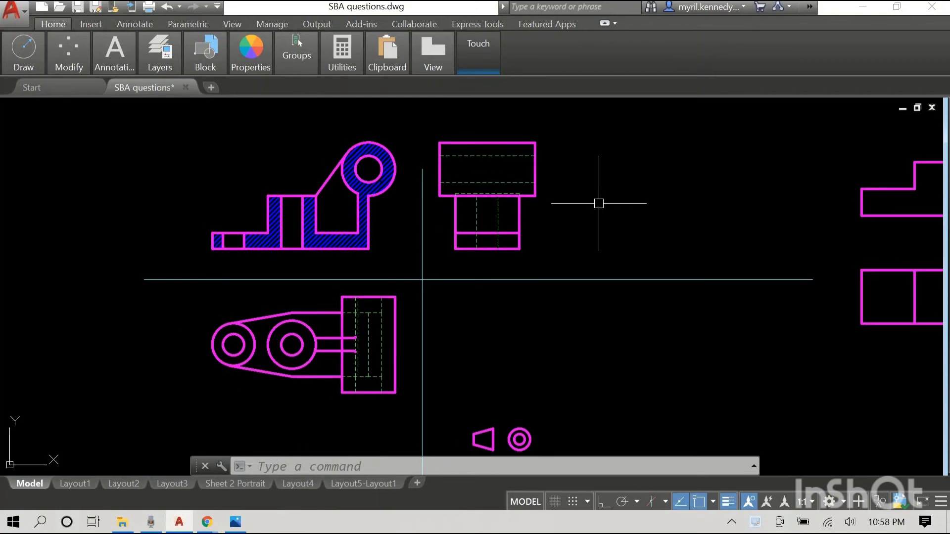
Turn the center line layer back on and leave the construction lines layer off
left_click(147, 57)
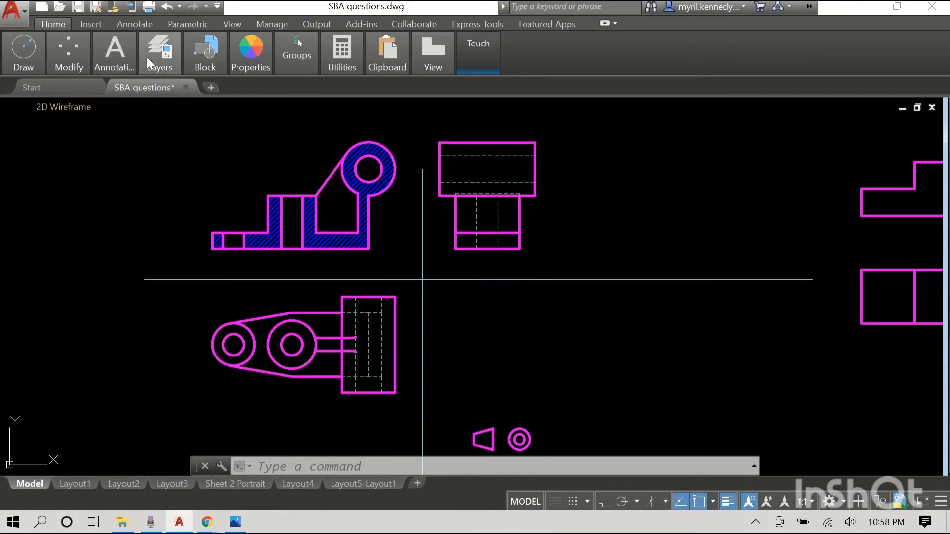
left_click(146, 86)
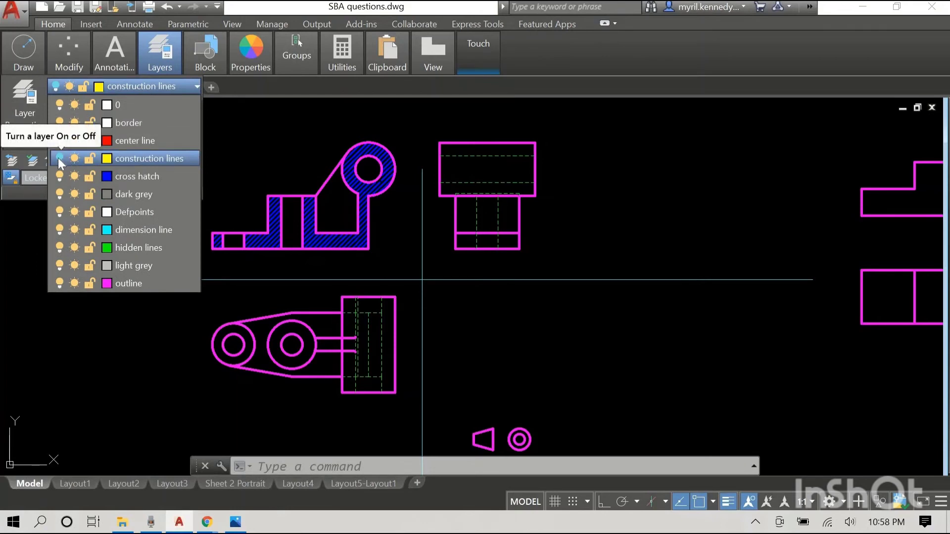
left_click(58, 159)
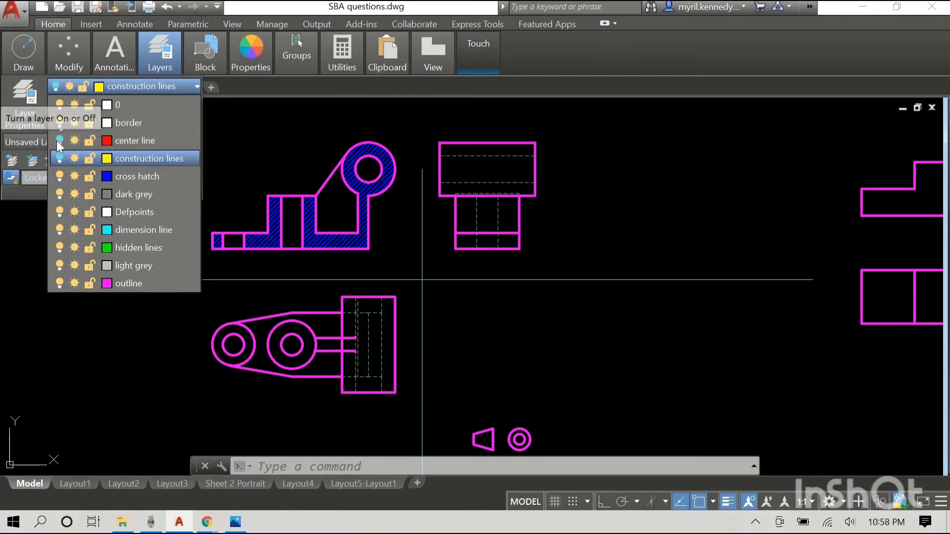
left_click(58, 141)
left_click(293, 117)
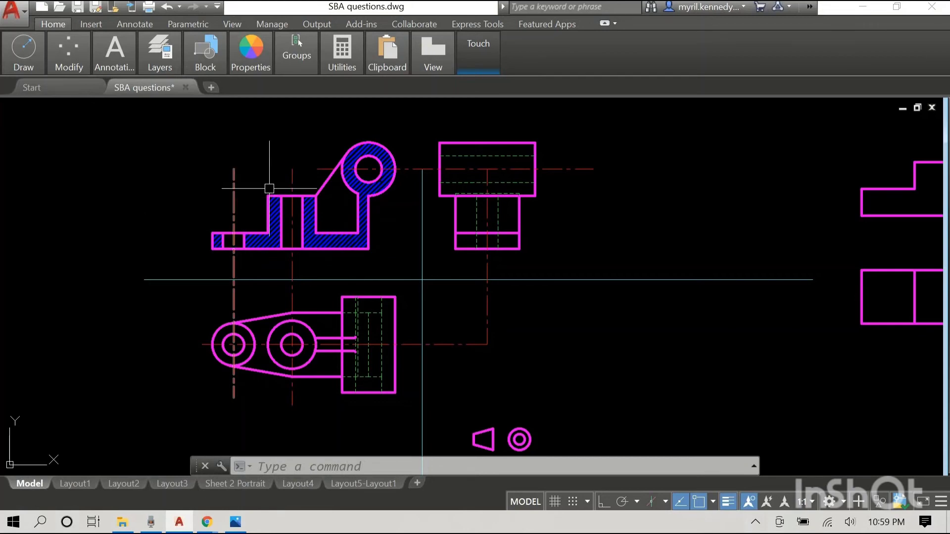
mouse_move(290, 186)
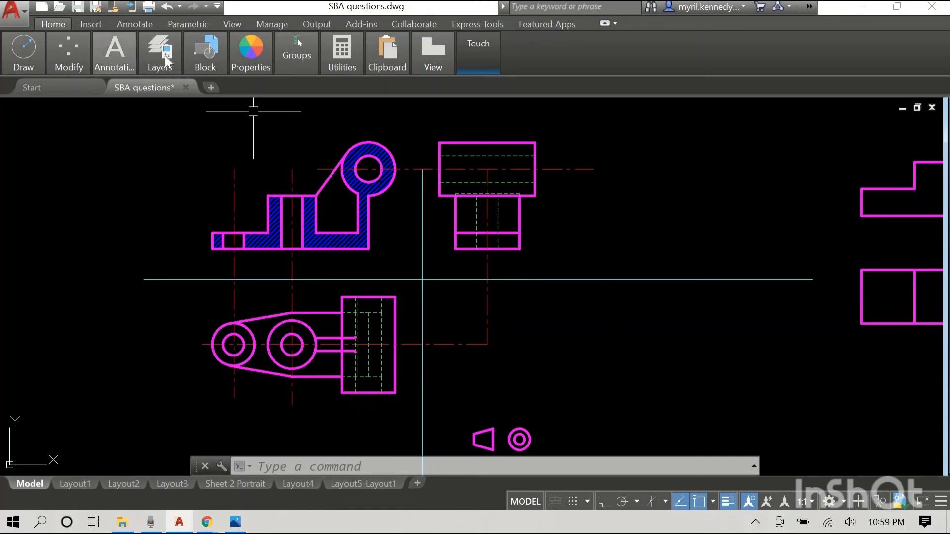
mouse_move(159, 55)
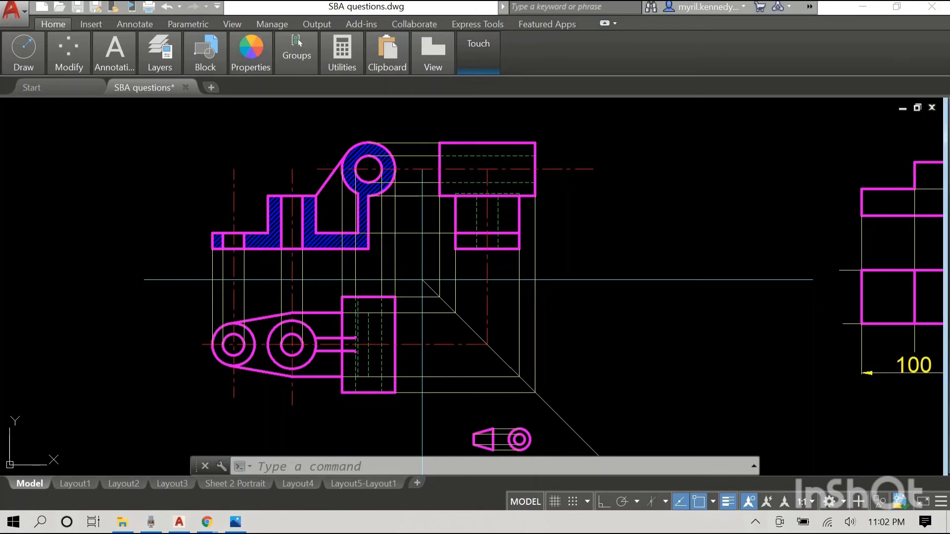
Draw a projection line from the sectional view's lower-right base corner to the lower-left corner of the end view beside it
type("line")
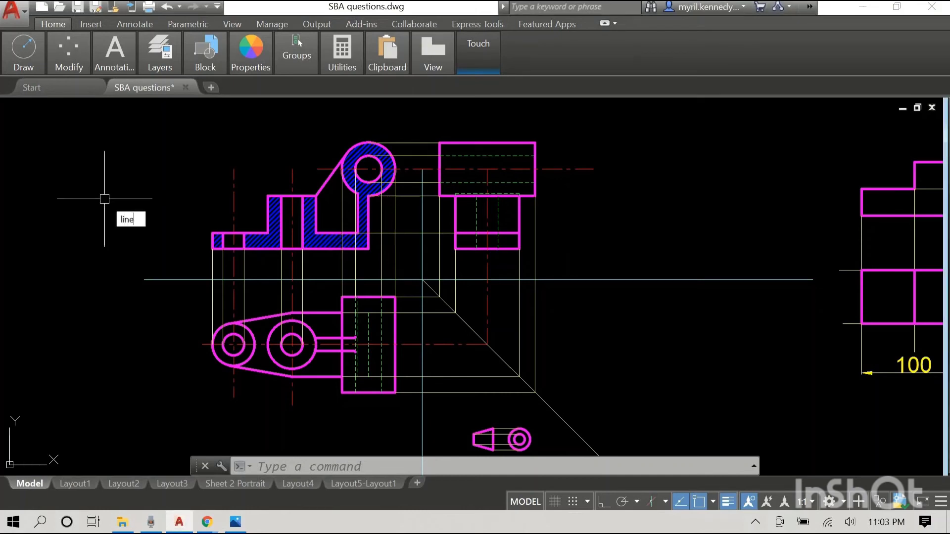
key("Return")
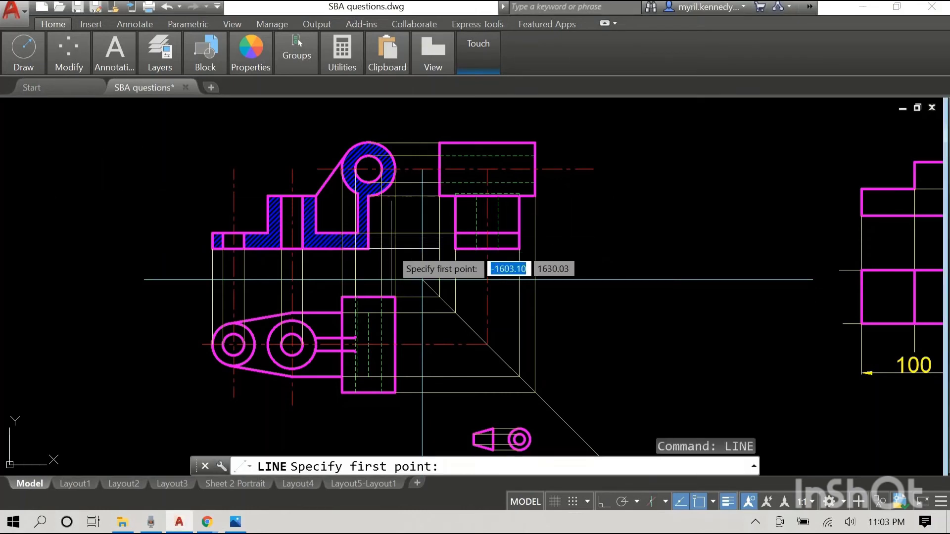
left_click(367, 247)
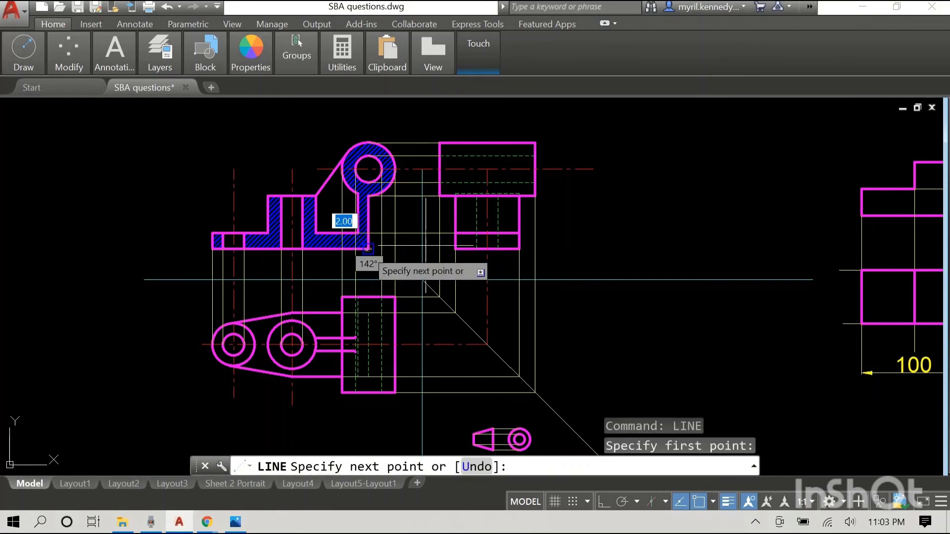
left_click(455, 249)
right_click(160, 187)
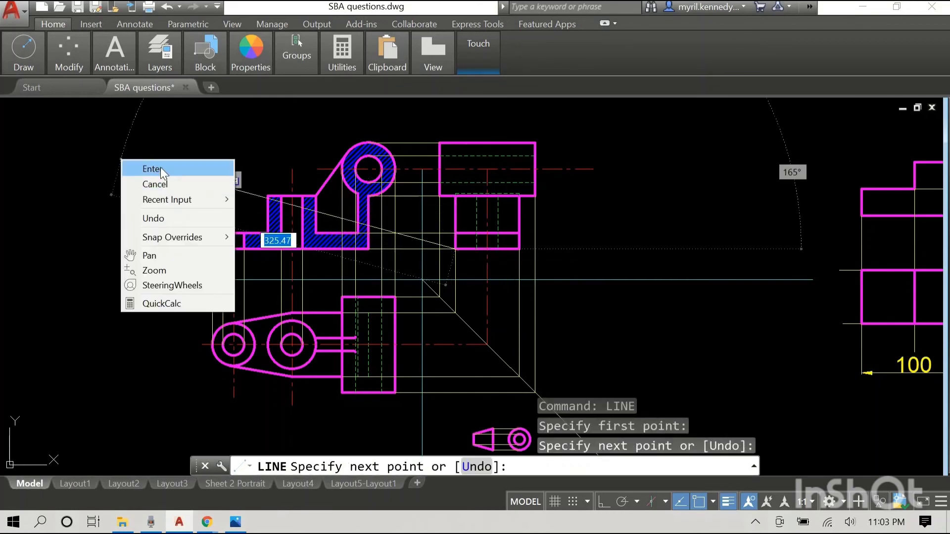
left_click(150, 169)
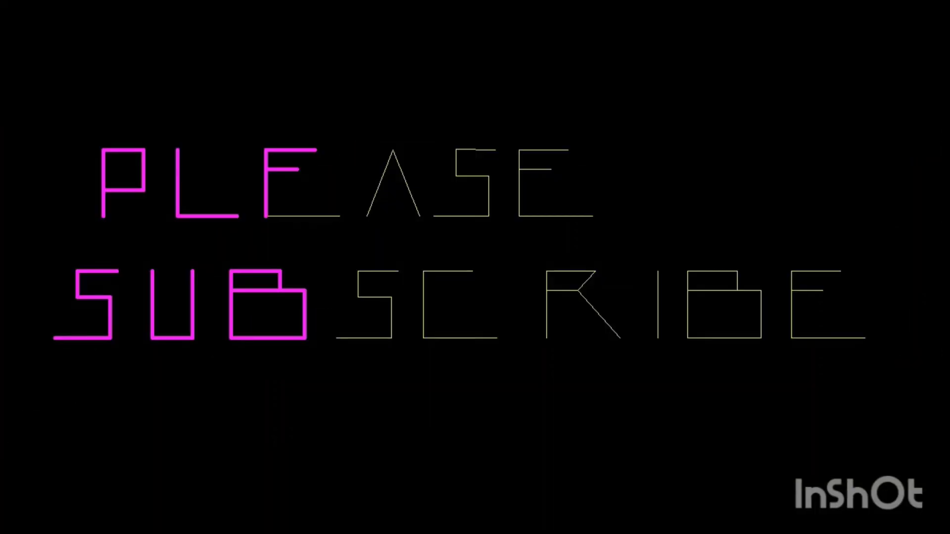
Select all the lines of the PLEASE SUBSCRIBE lettering and erase them
left_click(43, 59)
left_click(903, 416)
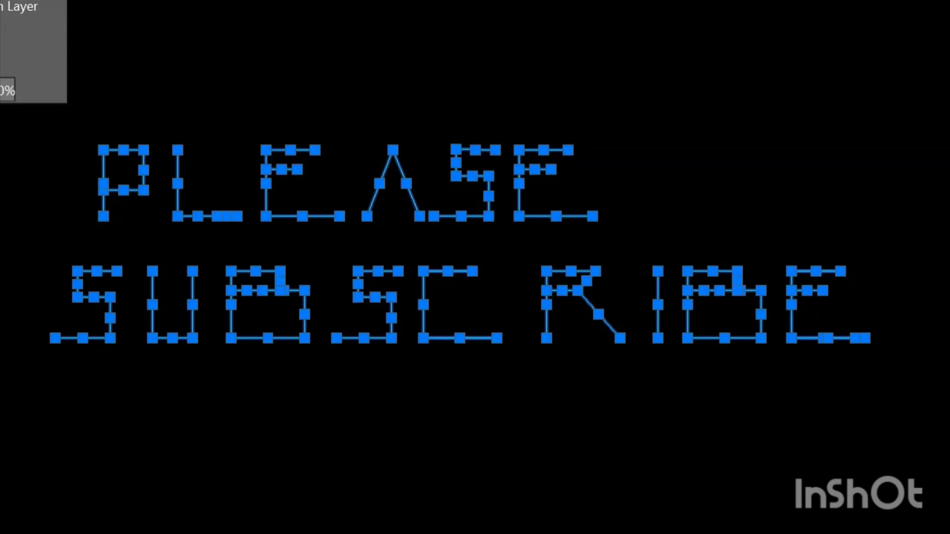
key("ctrl+a")
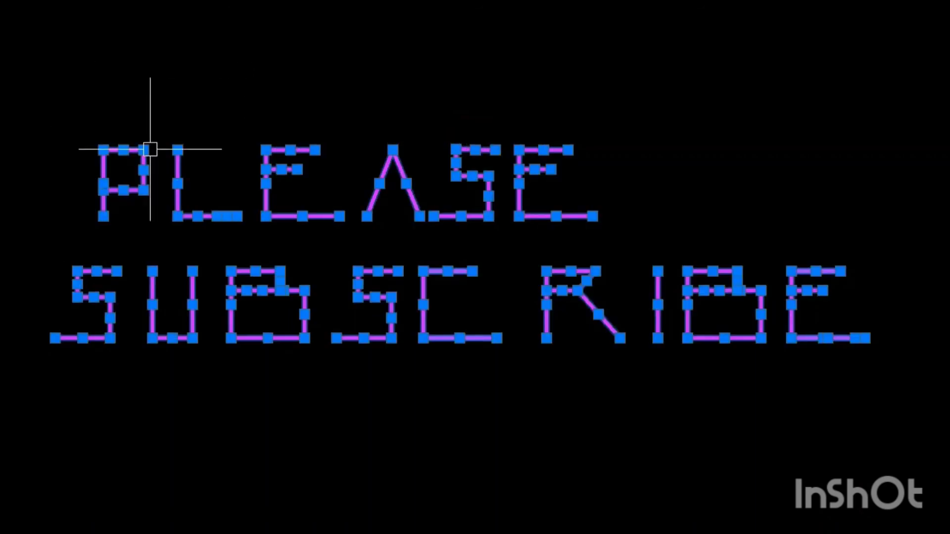
key("Delete")
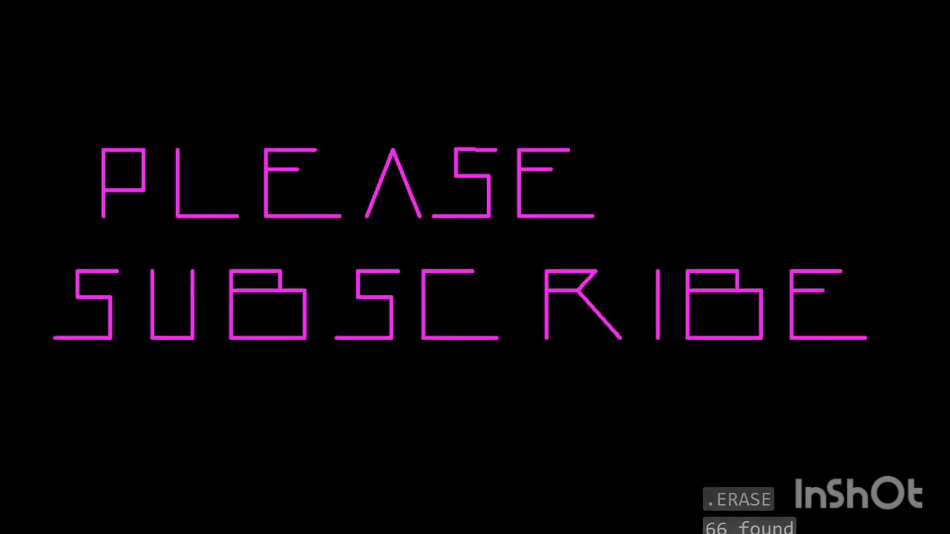